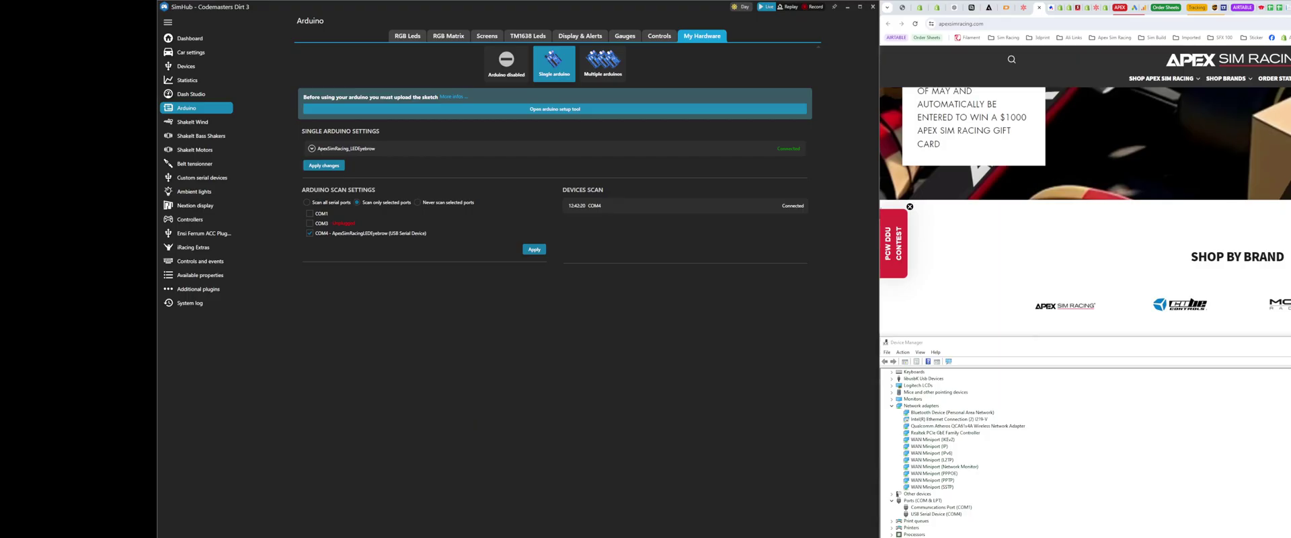
- In Device Manager, expand the Ports category to check the Arduino's COM port
left_click(1173, 344)
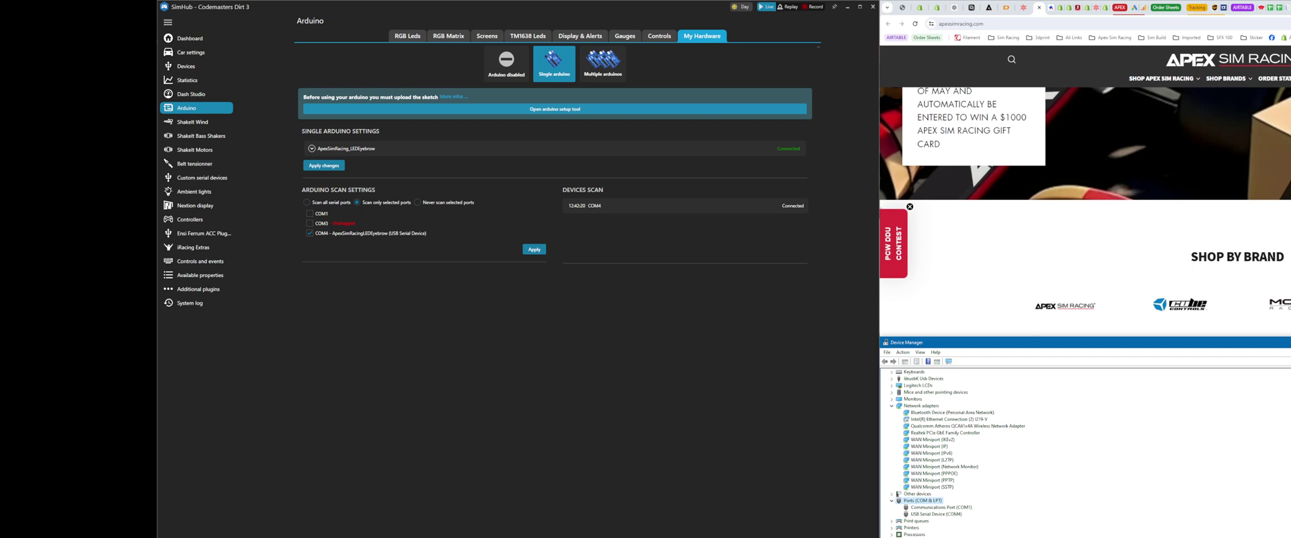
key("super+x")
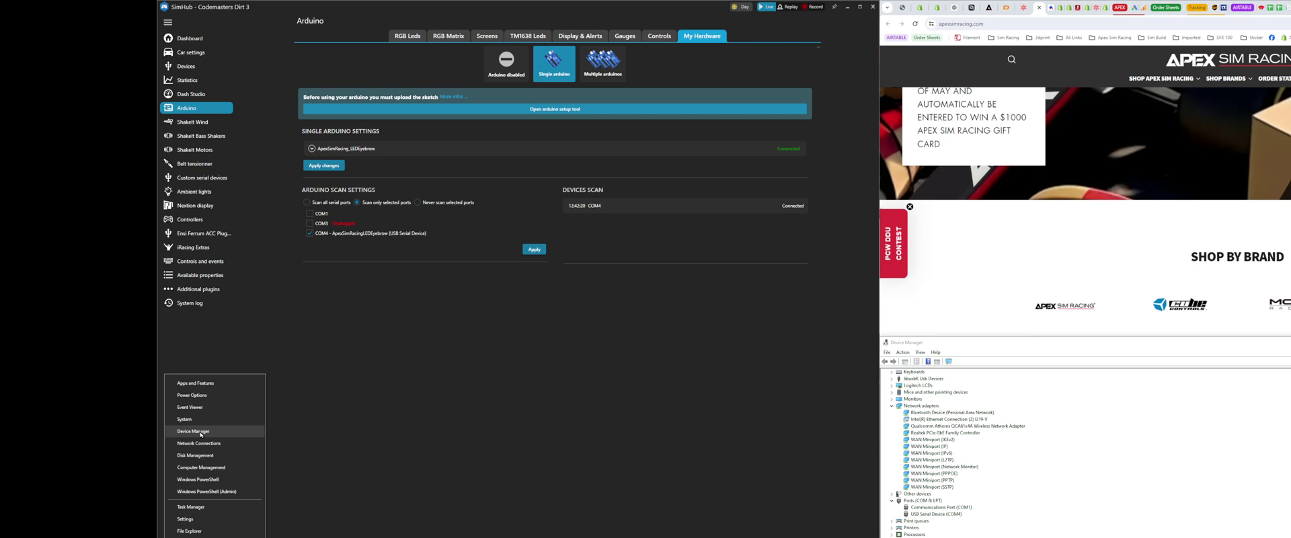
left_click(1109, 482)
scroll(932, 469, "down", 1)
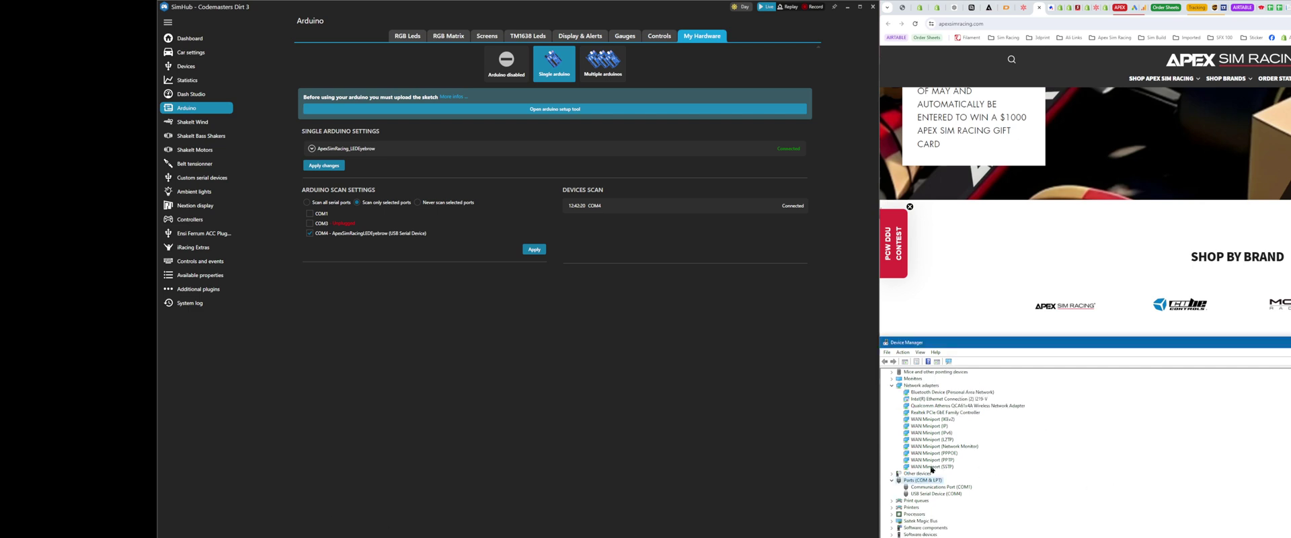
left_click(892, 480)
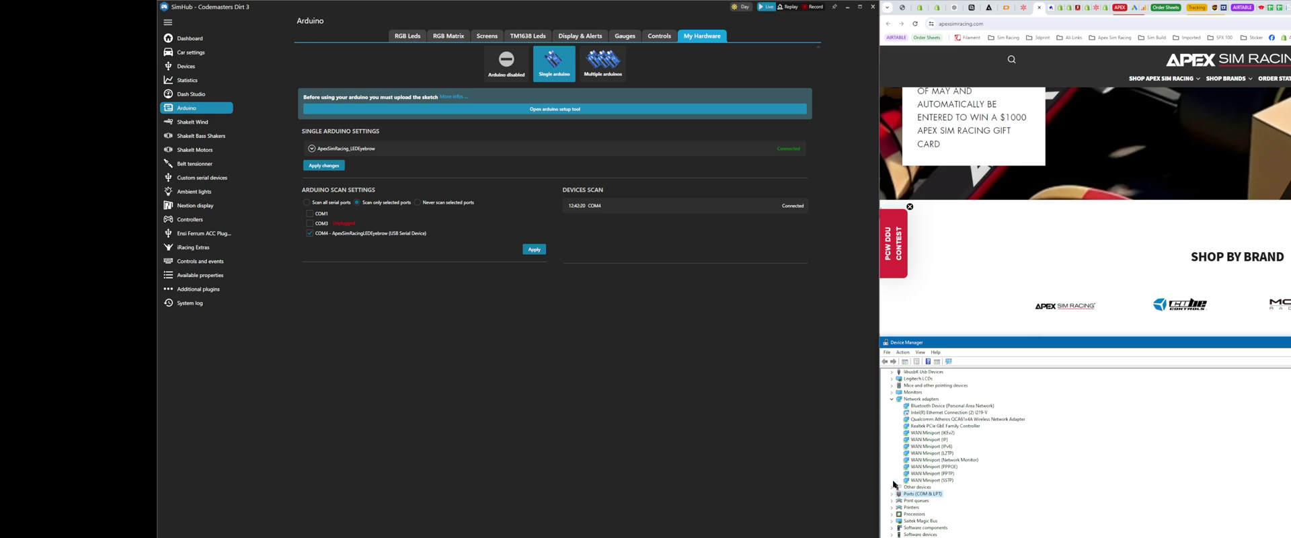
left_click(892, 493)
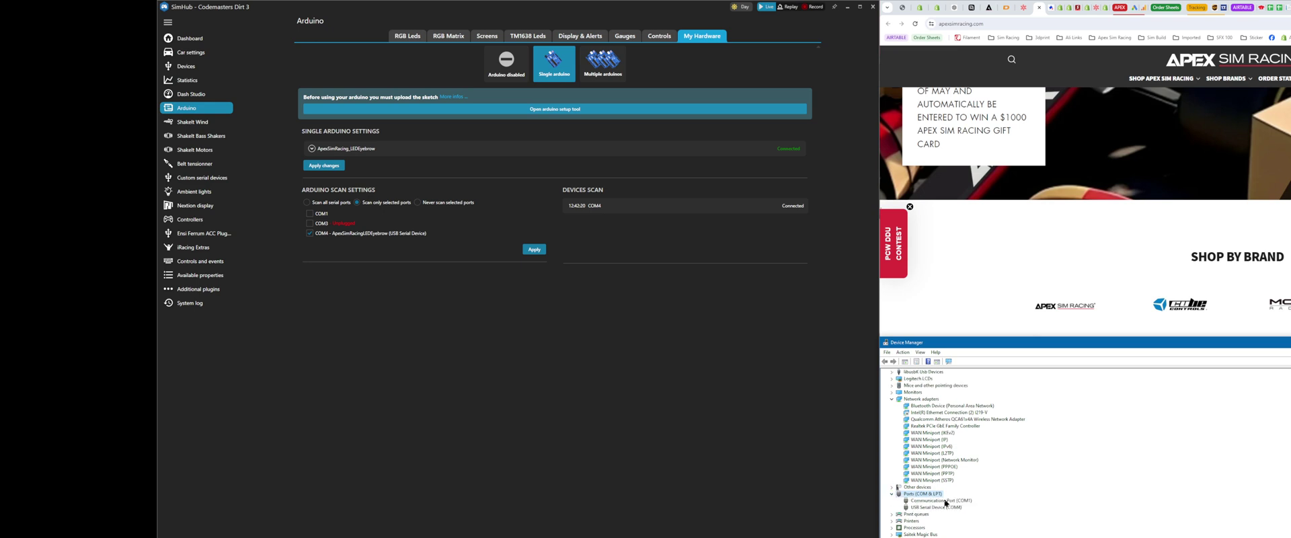
scroll(1020, 499, "down", 1)
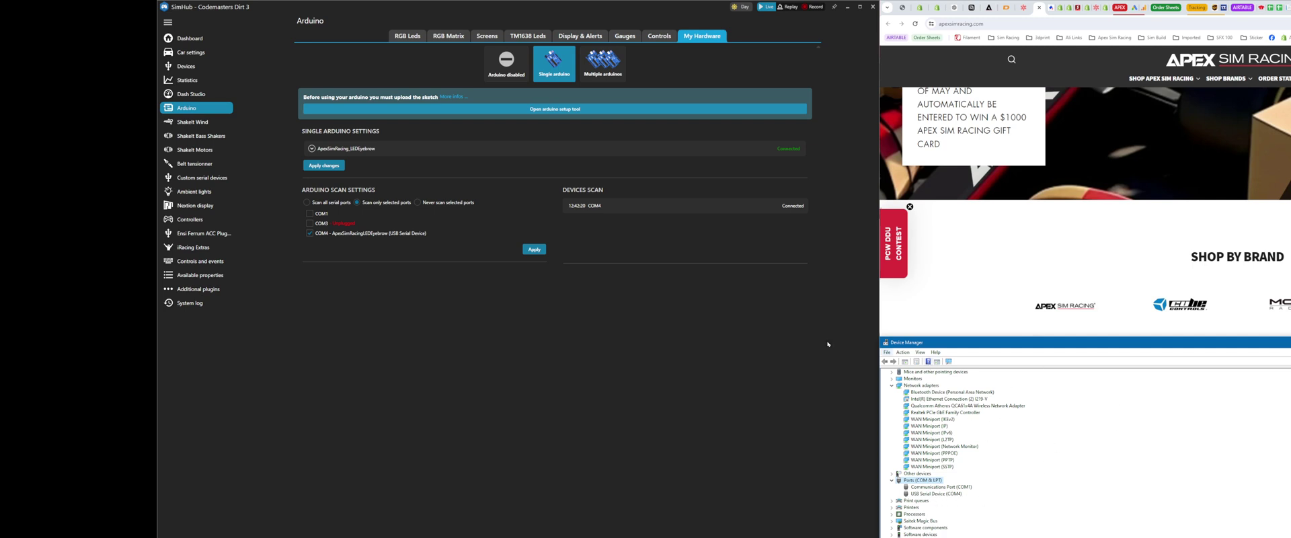
- Rescan Arduino hardware so ApexSimRacing_LEDEyebrow reconnects on COM4, then show the RGB LEDs page
left_click(618, 363)
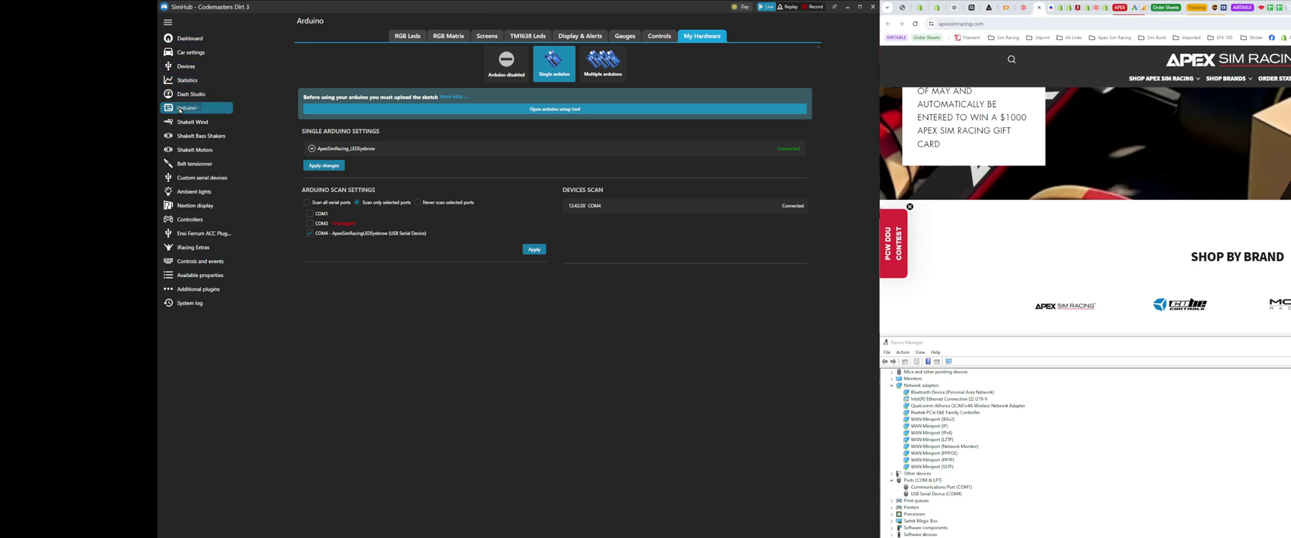
left_click(392, 39)
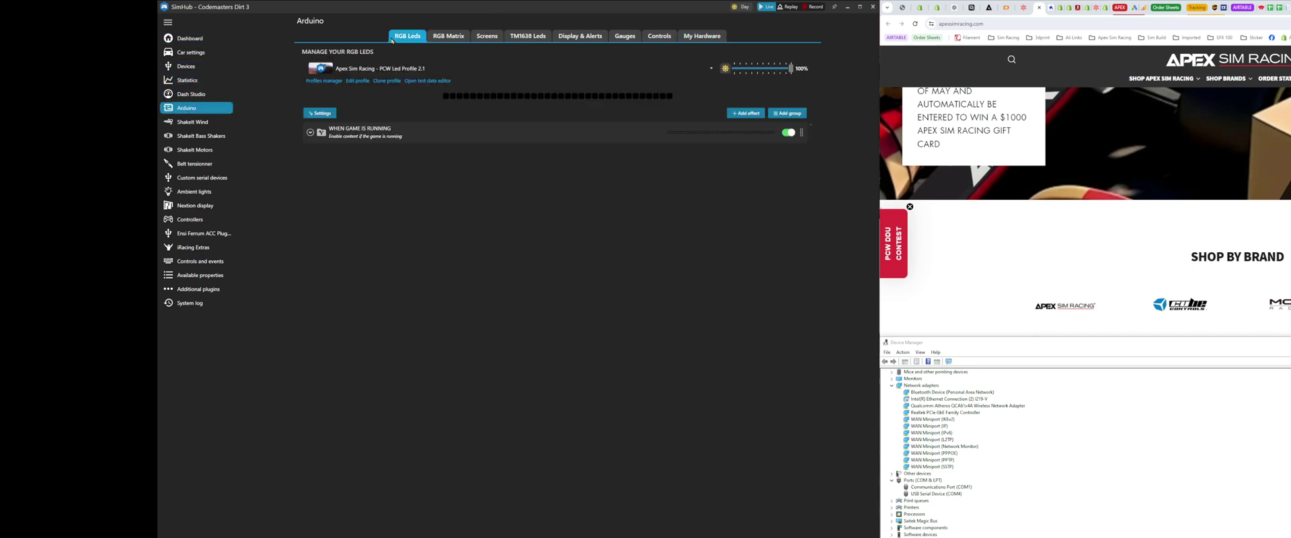
left_click(693, 38)
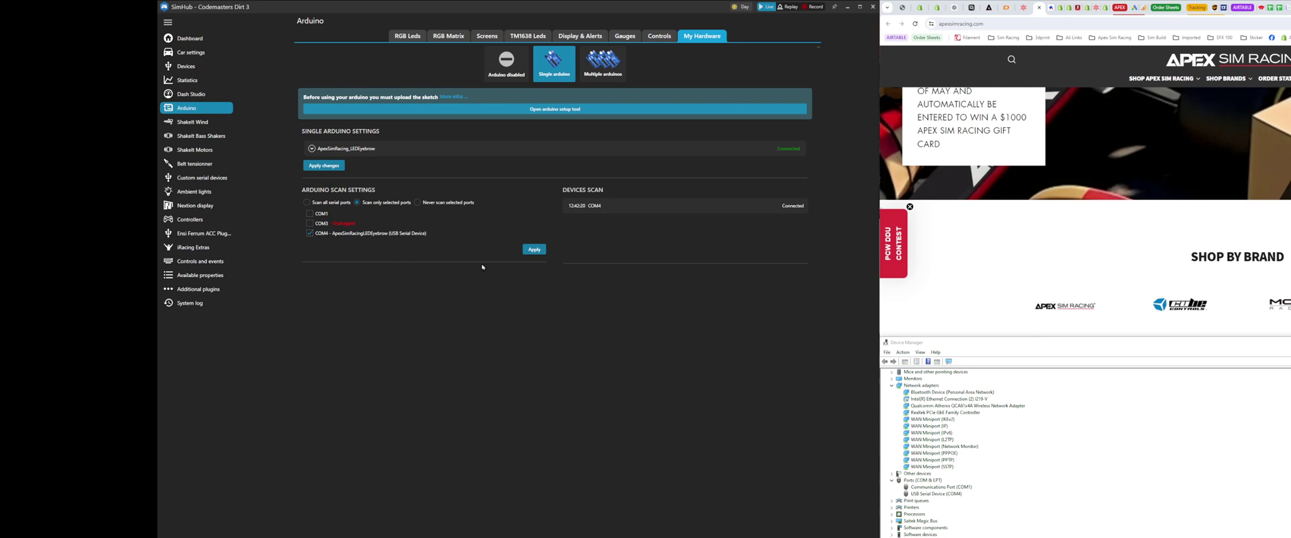
left_click(539, 253)
left_click(312, 149)
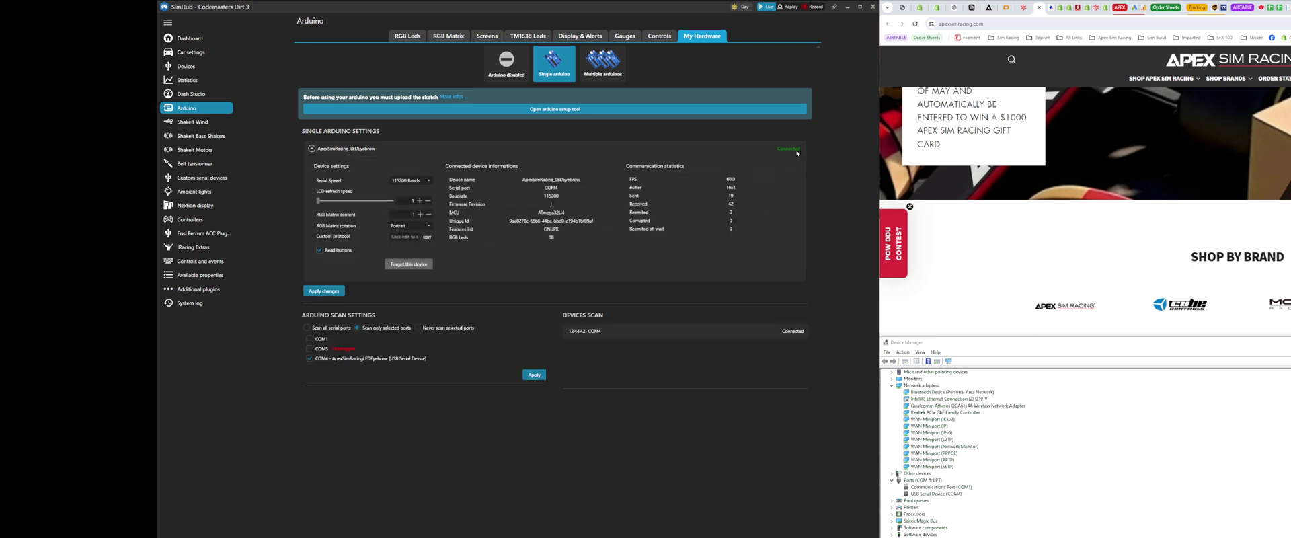
left_click(311, 148)
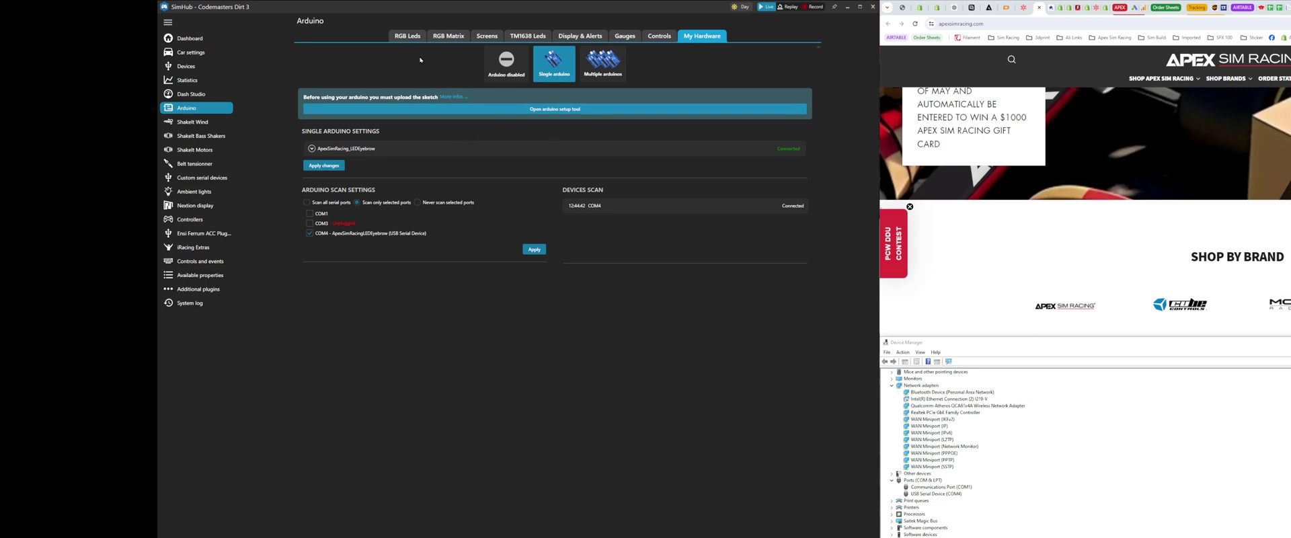
left_click(414, 38)
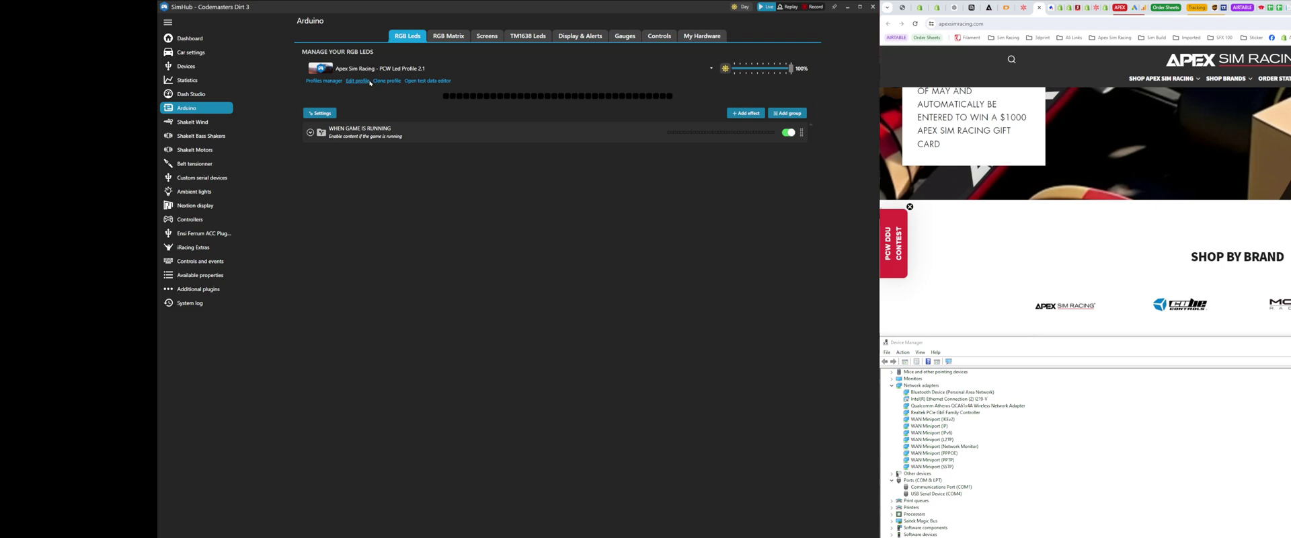
- Open the User Manual & Downloads page from the Apex Sim Racing site footer
scroll(1109, 209, "down", 10)
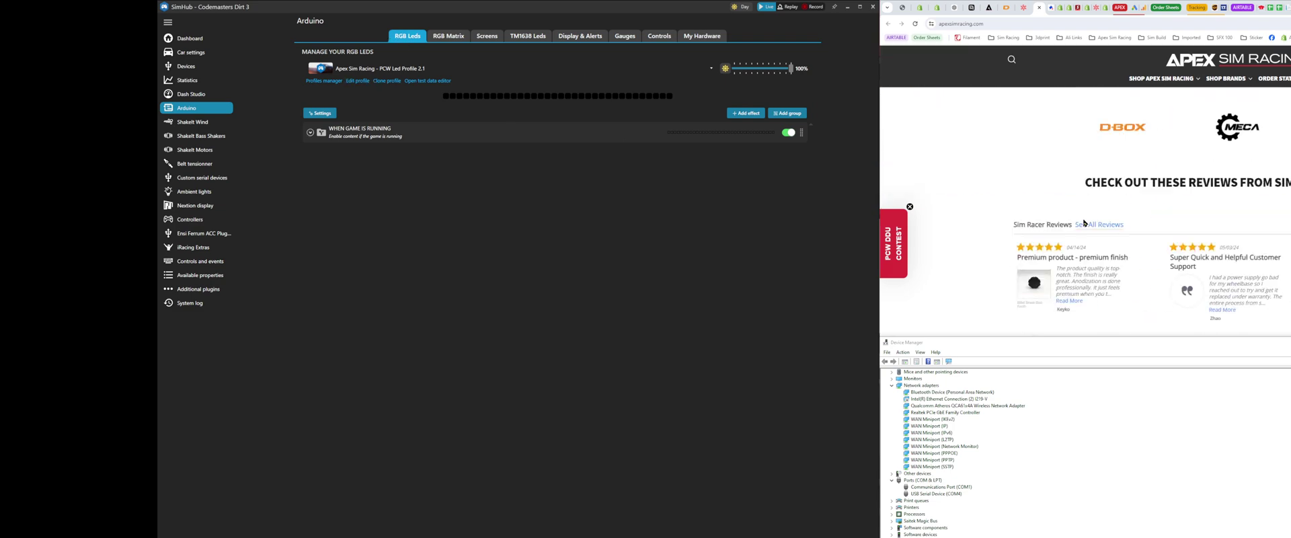
scroll(1083, 216, "down", 5)
scroll(1089, 202, "down", 5)
scroll(1109, 175, "up", 3)
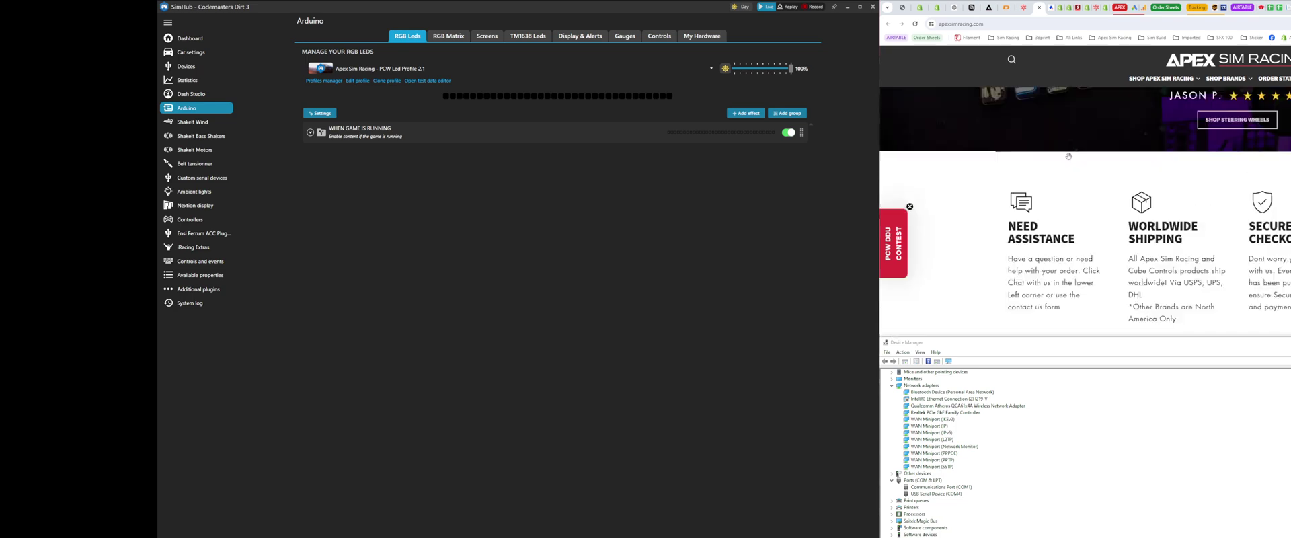
scroll(1132, 137, "up", 3)
scroll(1117, 155, "down", 5)
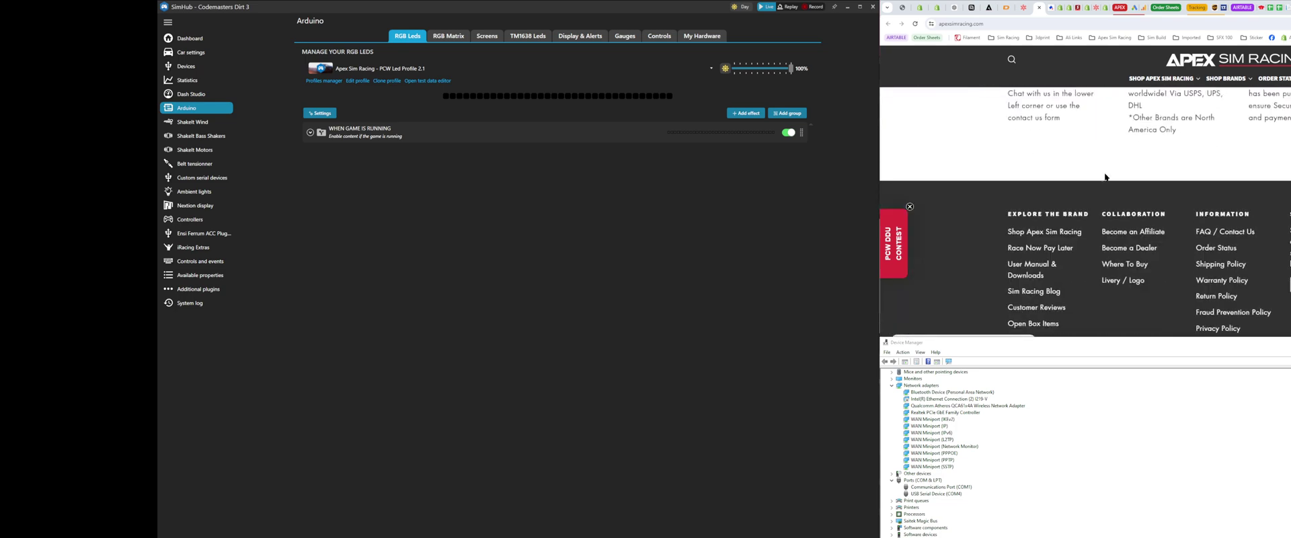
left_click(1034, 267)
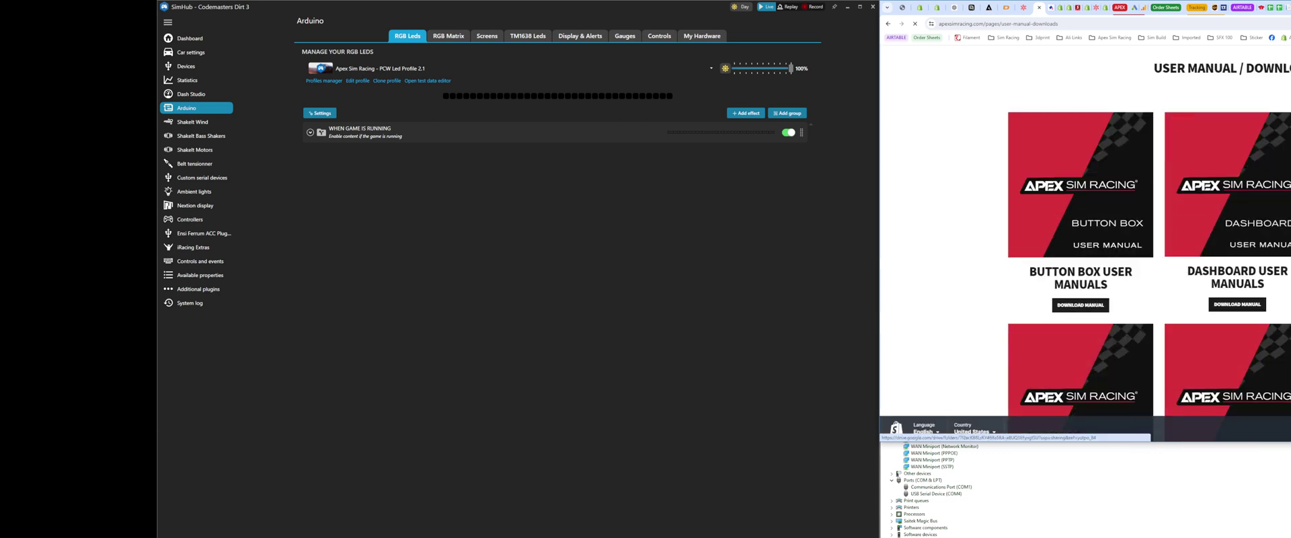
- Open the Download Manual link on the LED Eyebrow Downloads card
scroll(883, 206, "down", 3)
scroll(882, 207, "down", 2)
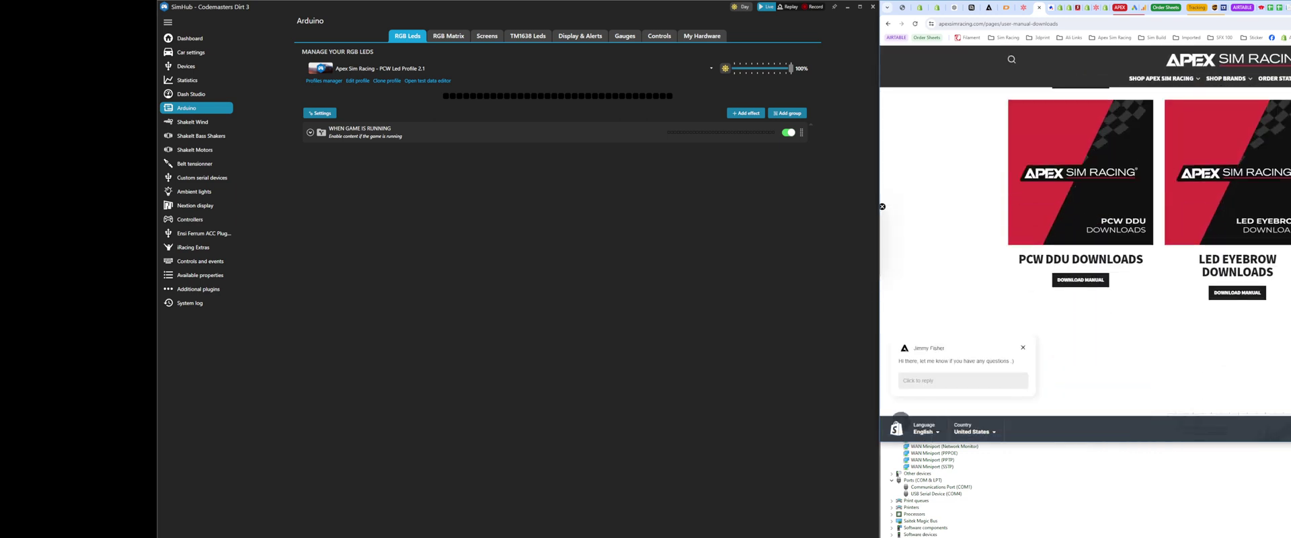
scroll(1085, 262, "down", 1)
scroll(1258, 202, "up", 1)
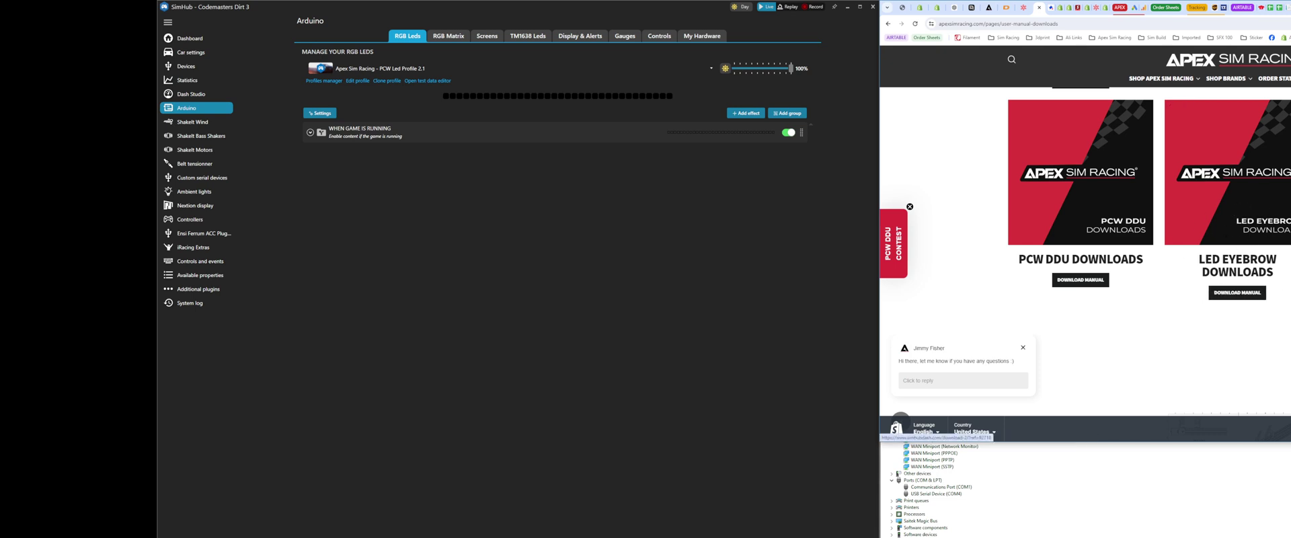
scroll(1246, 259, "up", 2)
scroll(1245, 235, "down", 4)
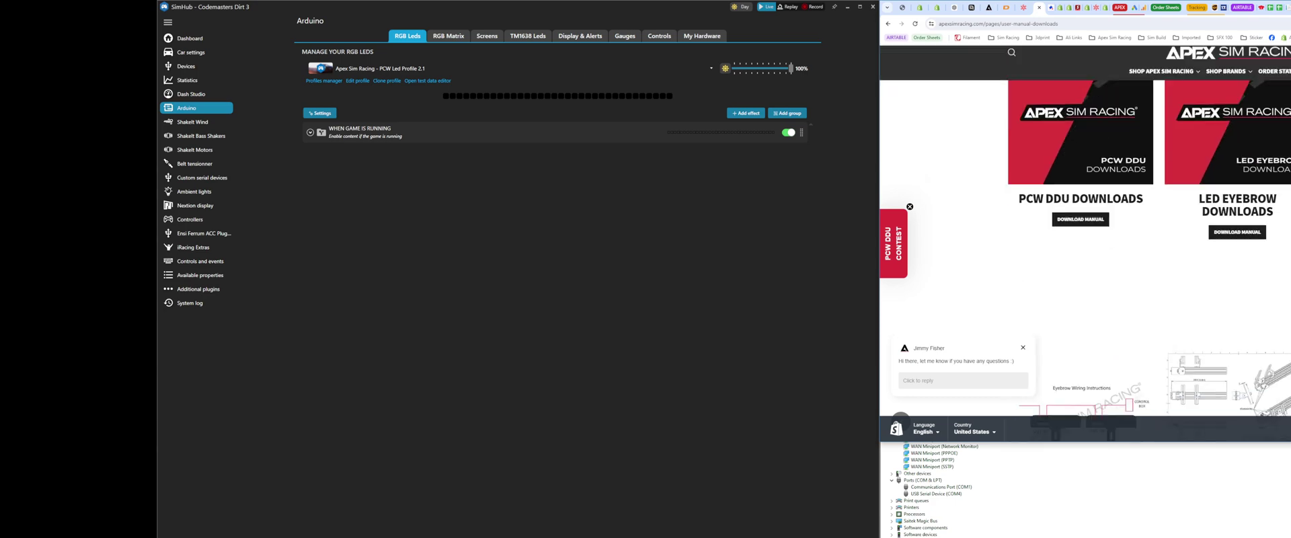
scroll(1245, 236, "down", 2)
scroll(1244, 235, "up", 2)
left_click(1244, 235)
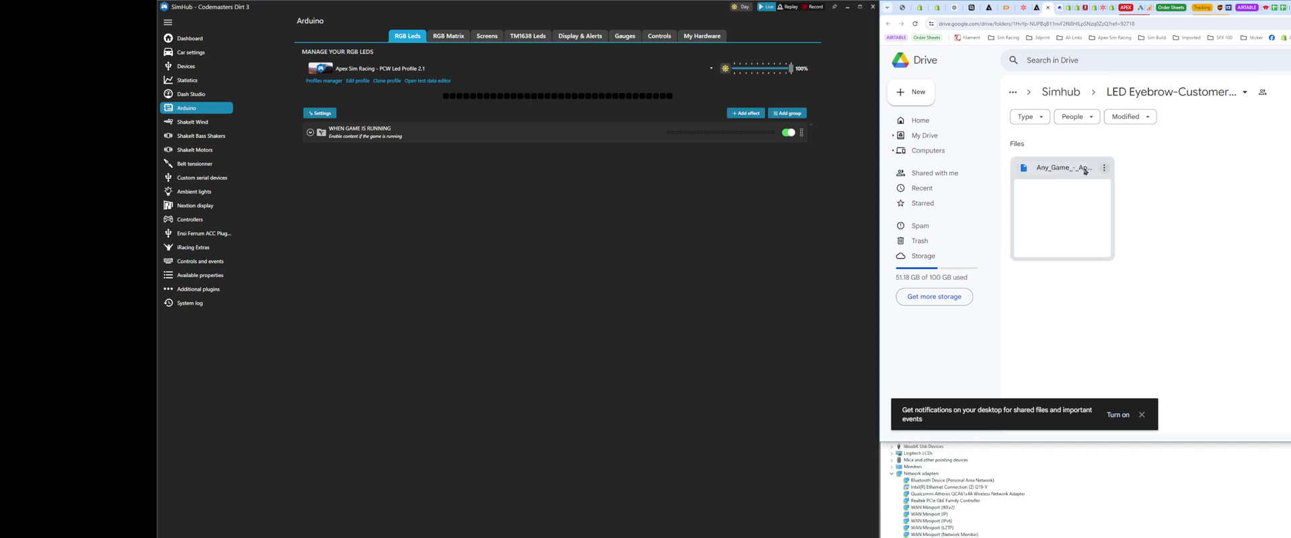
- Download the Any_Game profile file from the LED Eyebrow-Customer Drive folder
left_click(1105, 167)
left_click(1123, 203)
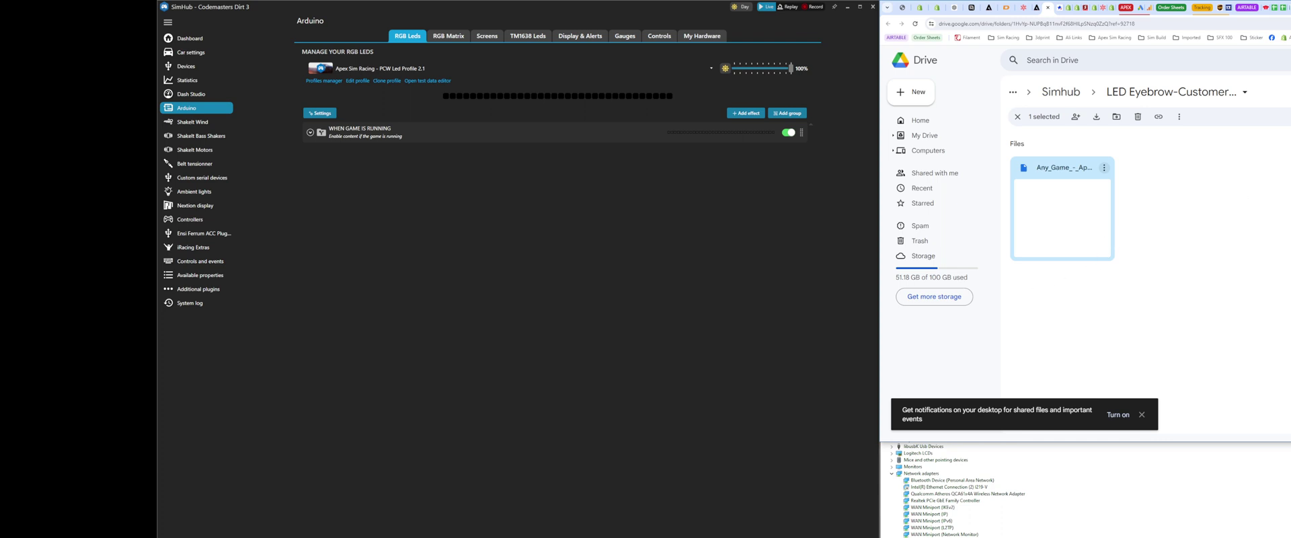
left_click(590, 268)
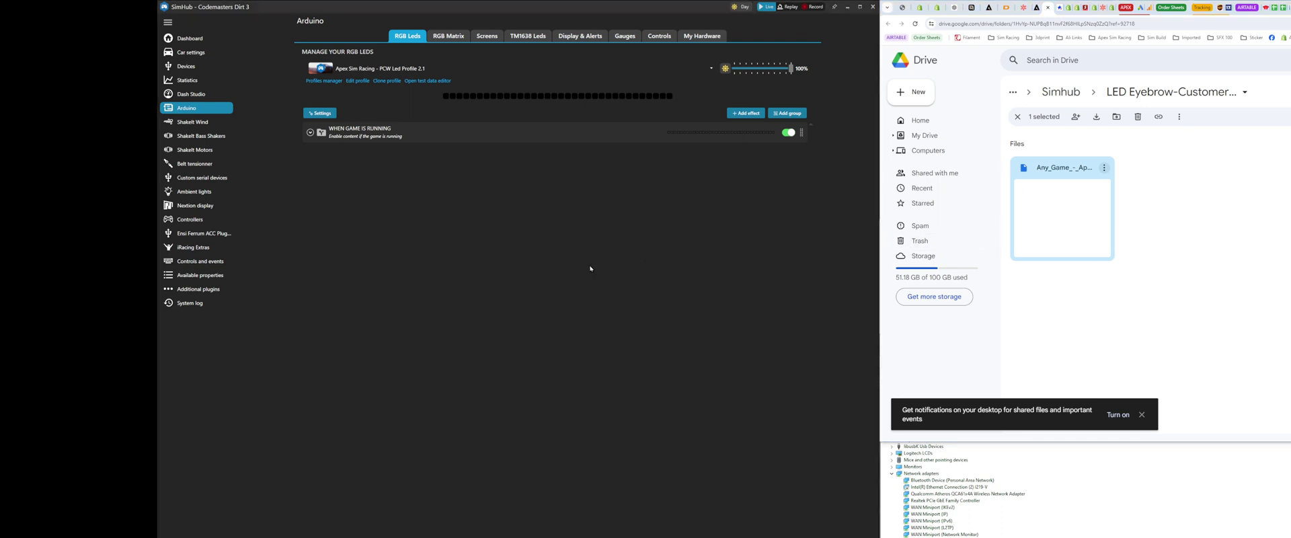
- Start importing a new profile from SimHub's LED Profiles manager
left_click(321, 81)
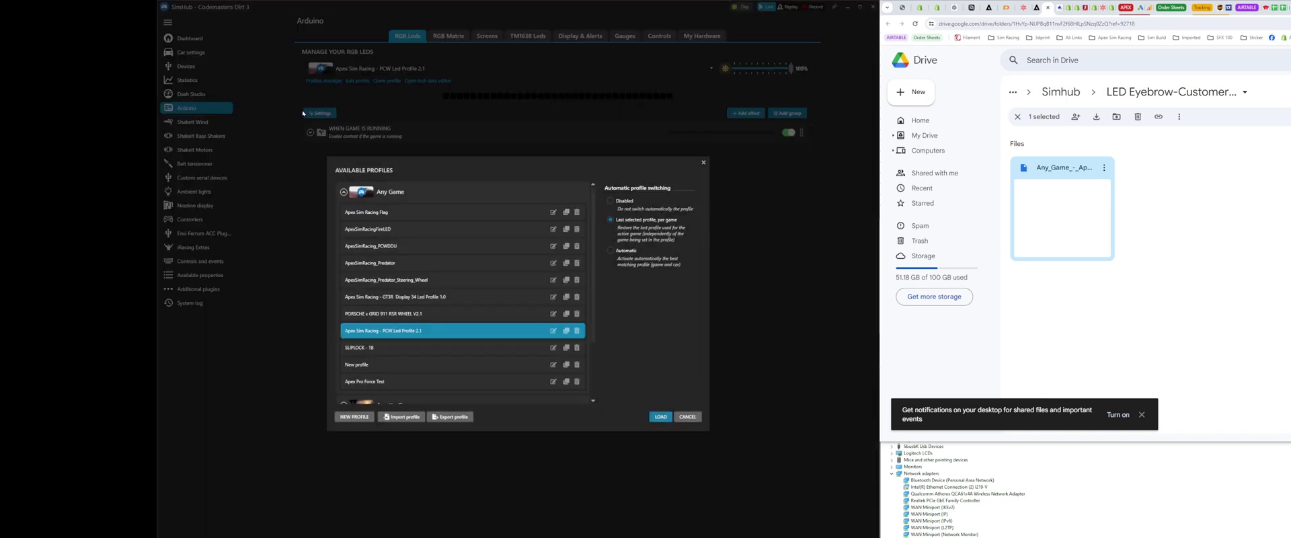
left_click(657, 418)
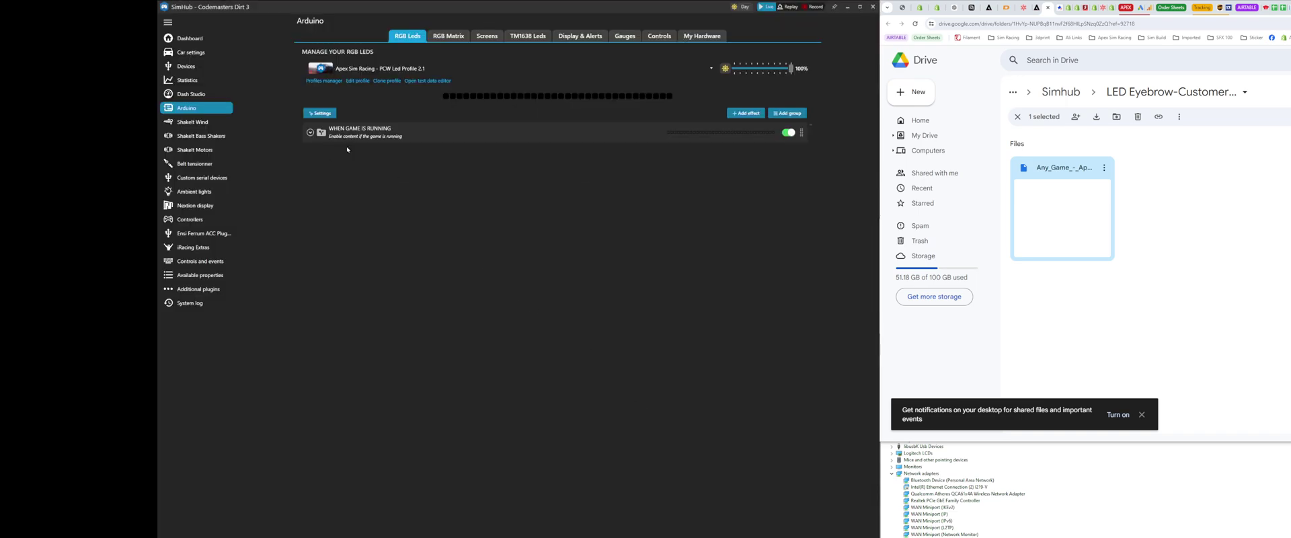
left_click(324, 81)
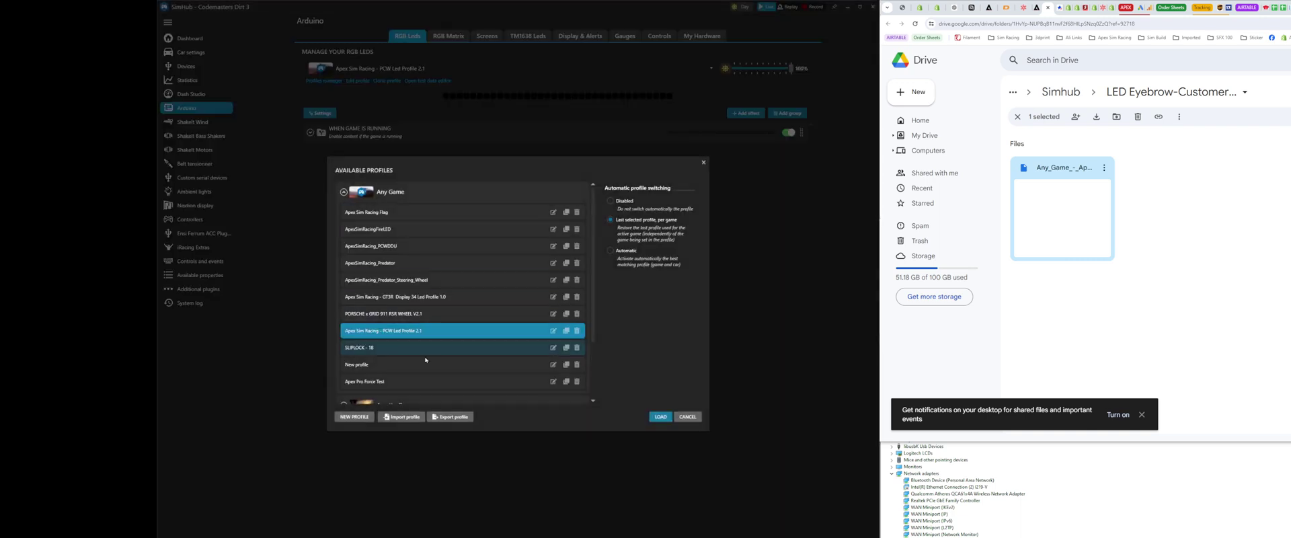
left_click(398, 417)
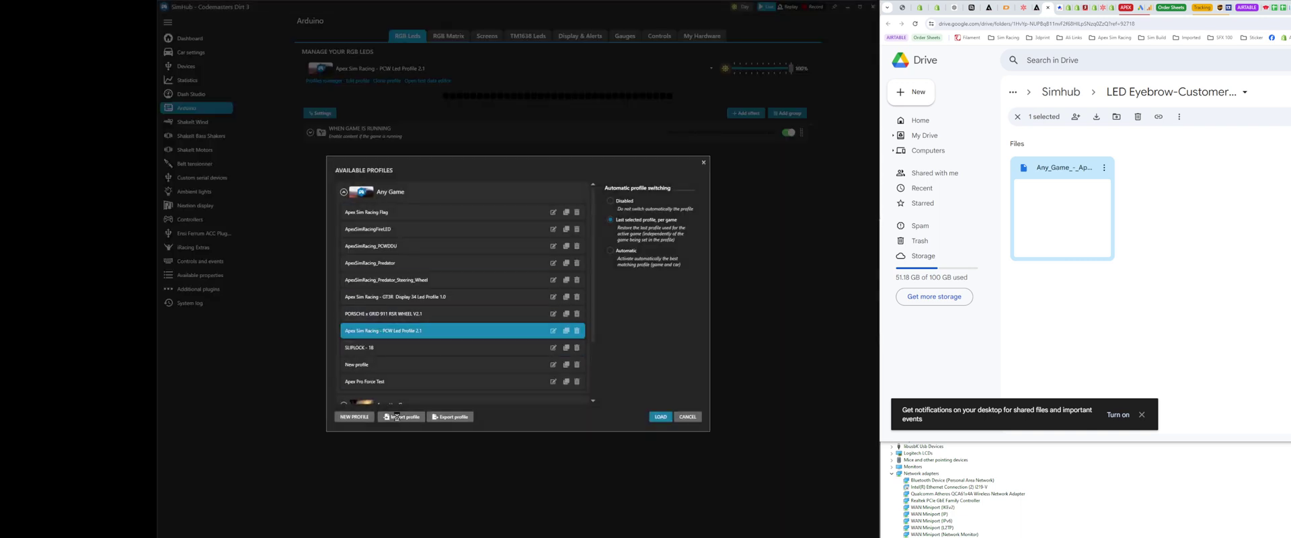
scroll(389, 252, "up", 1)
scroll(378, 289, "up", 1)
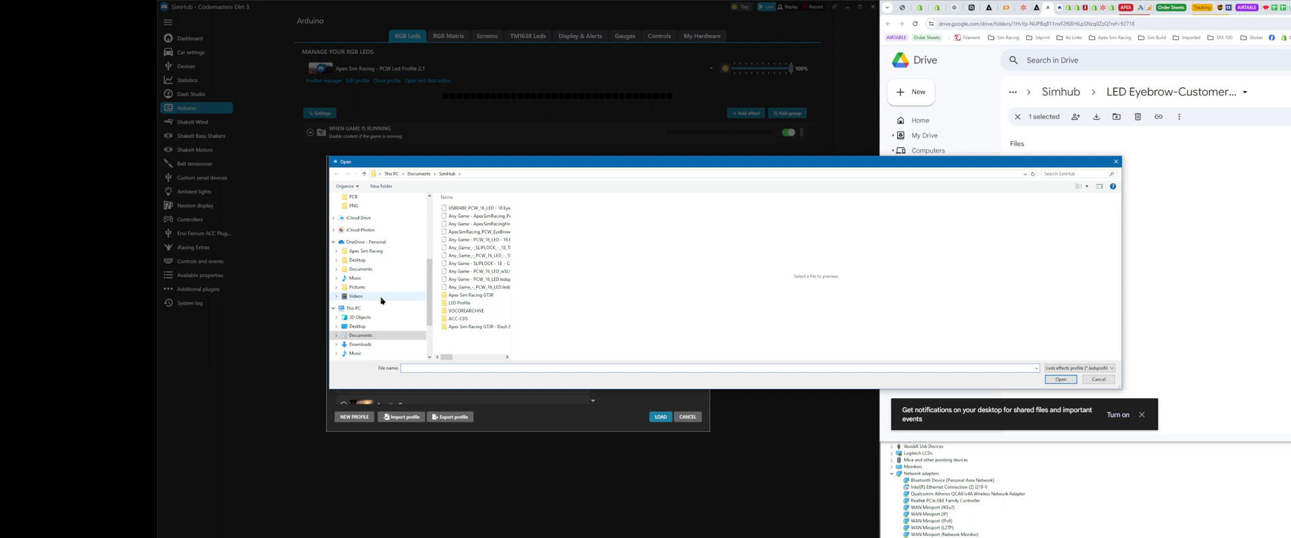
scroll(379, 296, "up", 1)
scroll(377, 259, "up", 2)
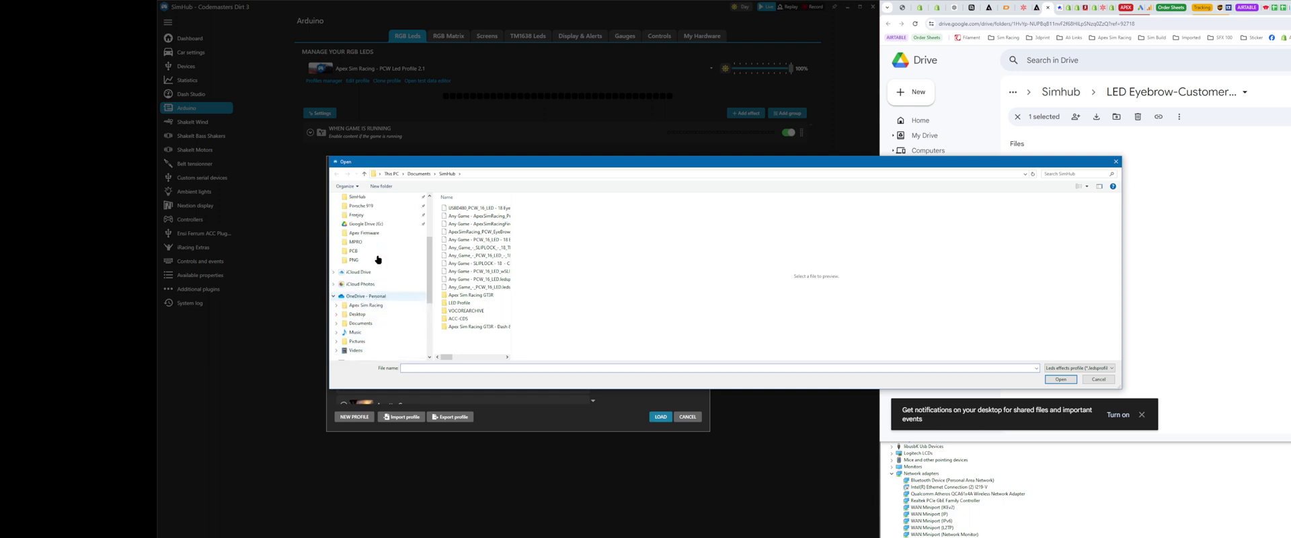
scroll(377, 259, "up", 2)
- Import the Any_Game Apex 18 LED file from Downloads and load the Apex 18 LED EYEBROWS profile
left_click(372, 261)
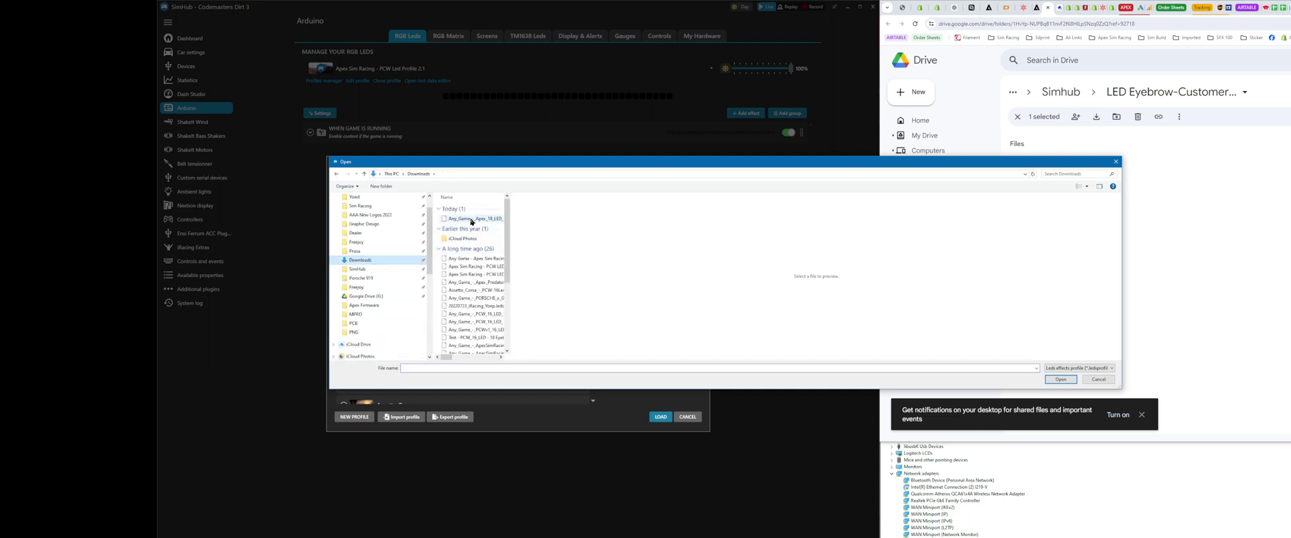
left_click(471, 220)
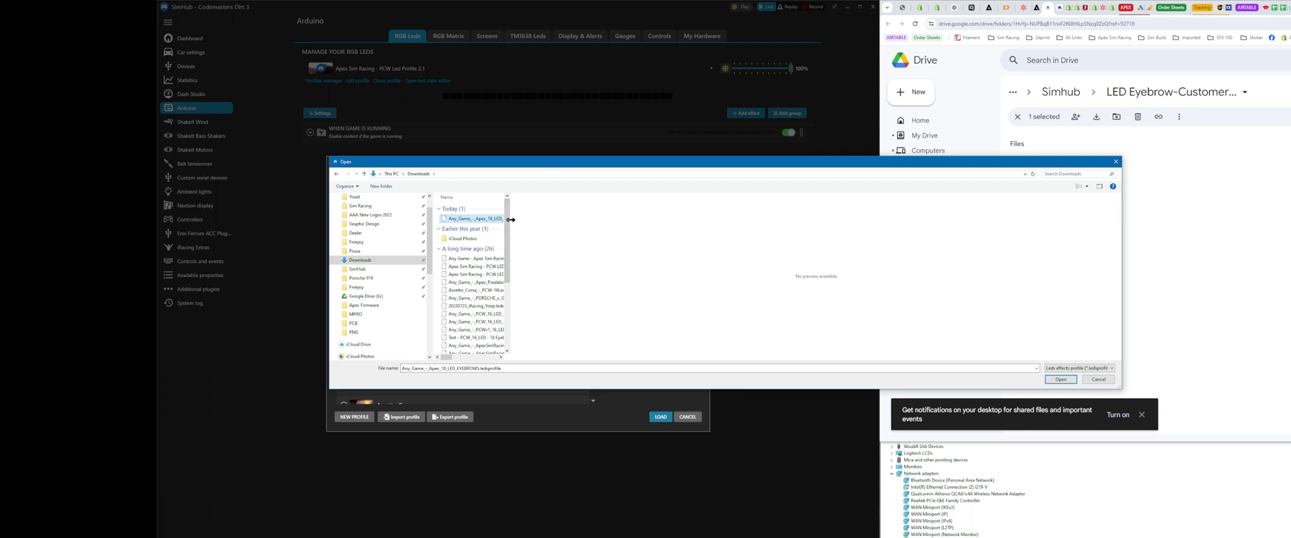
left_click_drag(509, 269, 656, 269)
left_click(1061, 380)
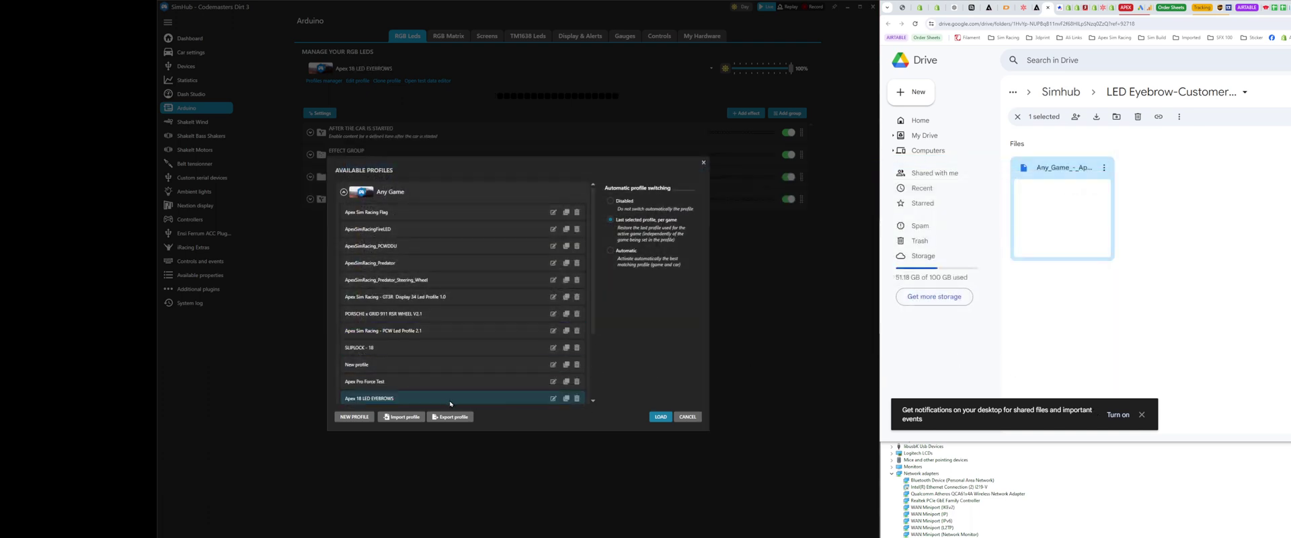
scroll(430, 377, "down", 1)
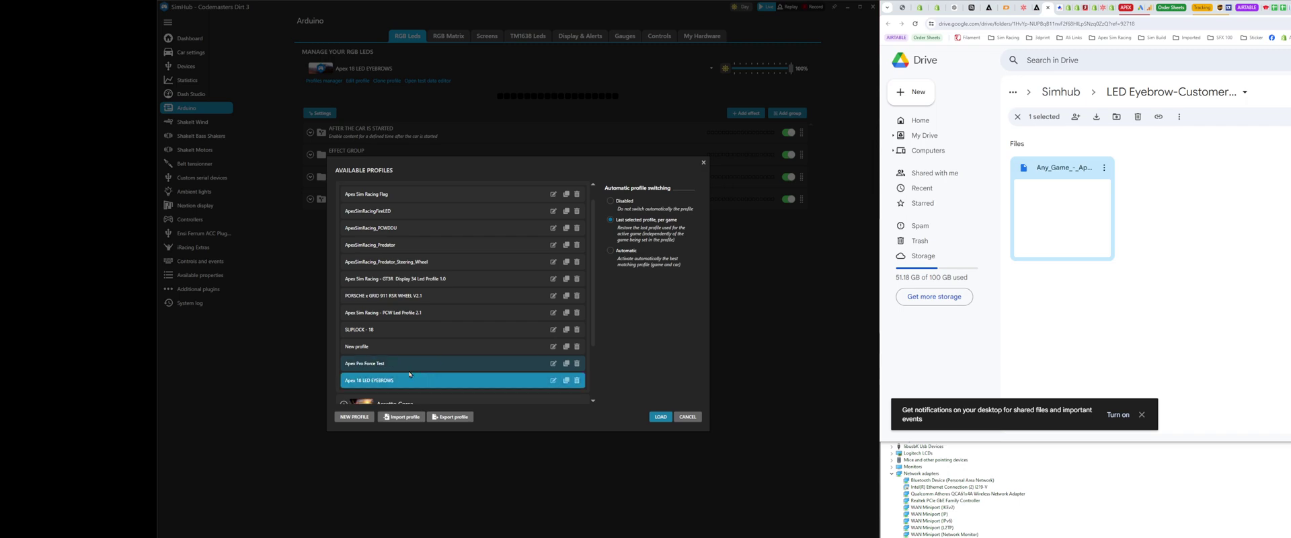
left_click(661, 416)
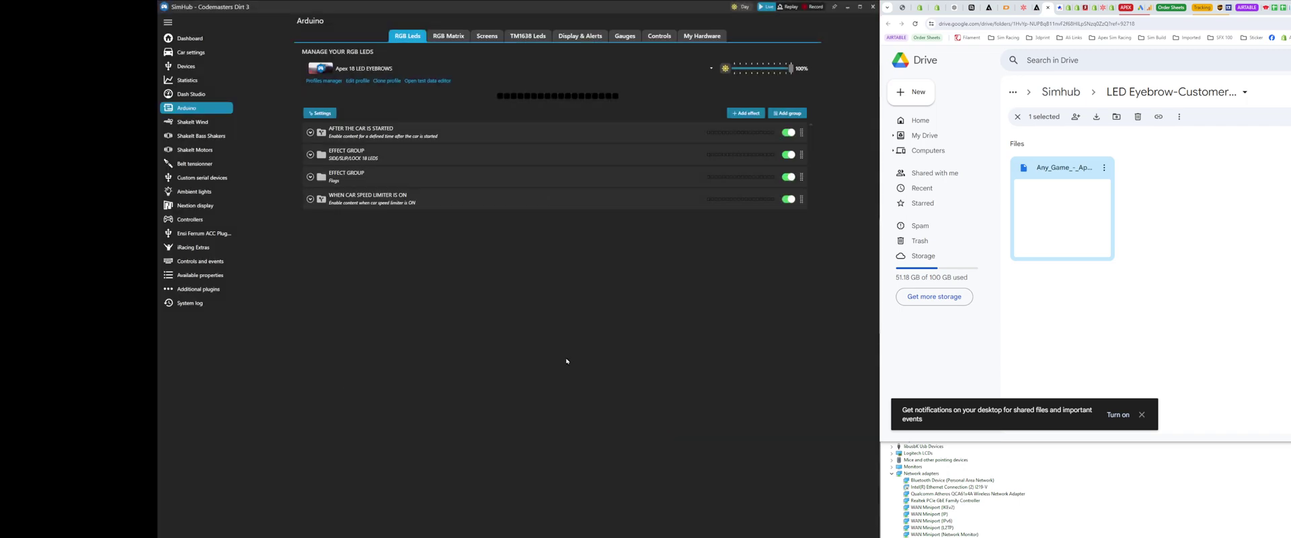
- Open the LED test data editor and scroll down to its Spotter section
left_click(440, 81)
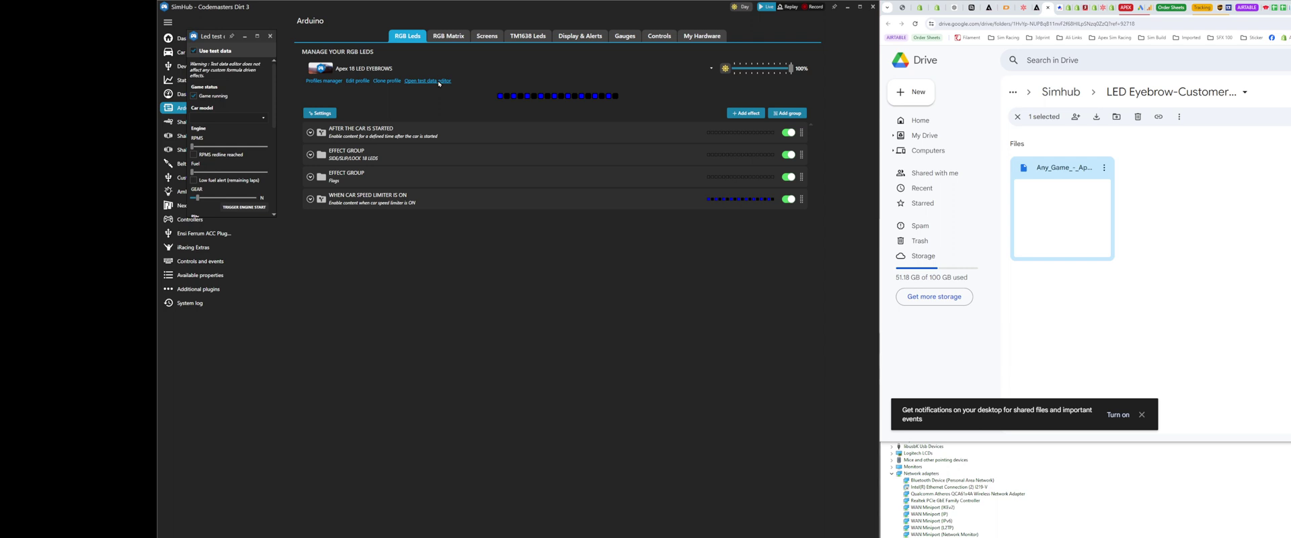
scroll(232, 155, "down", 1)
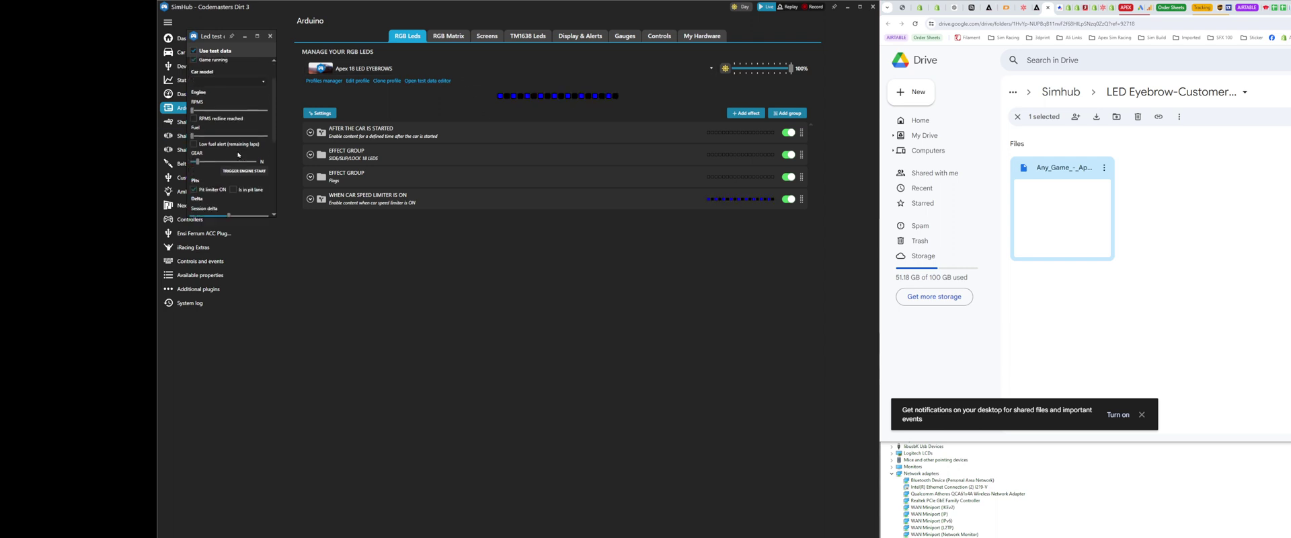
scroll(232, 161, "down", 2)
scroll(235, 171, "down", 1)
scroll(235, 172, "down", 1)
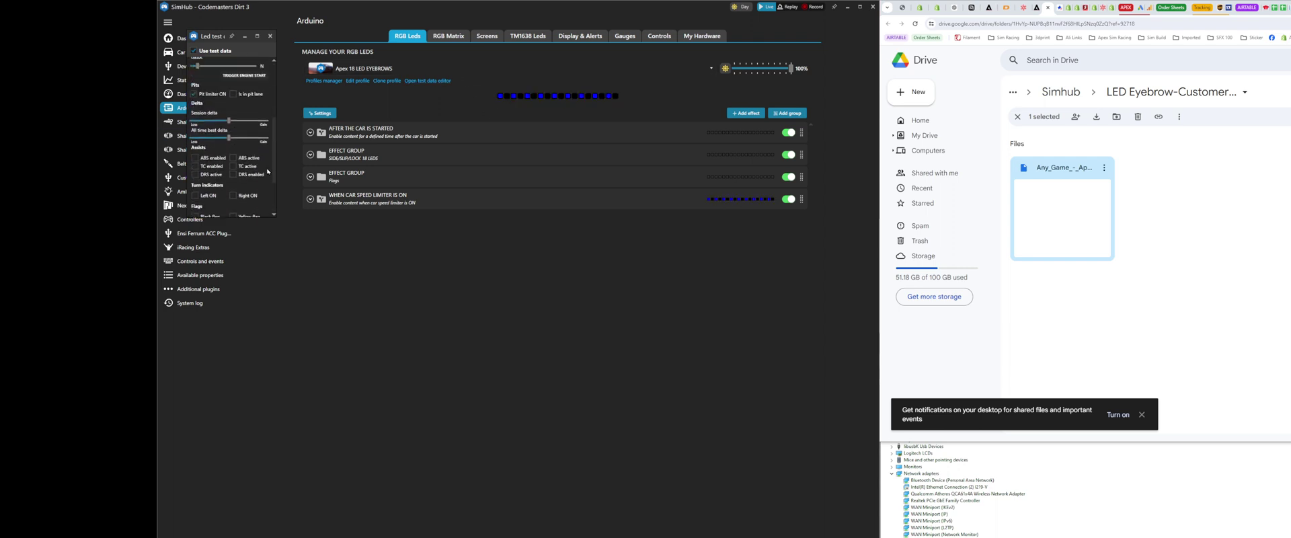
scroll(267, 172, "up", 1)
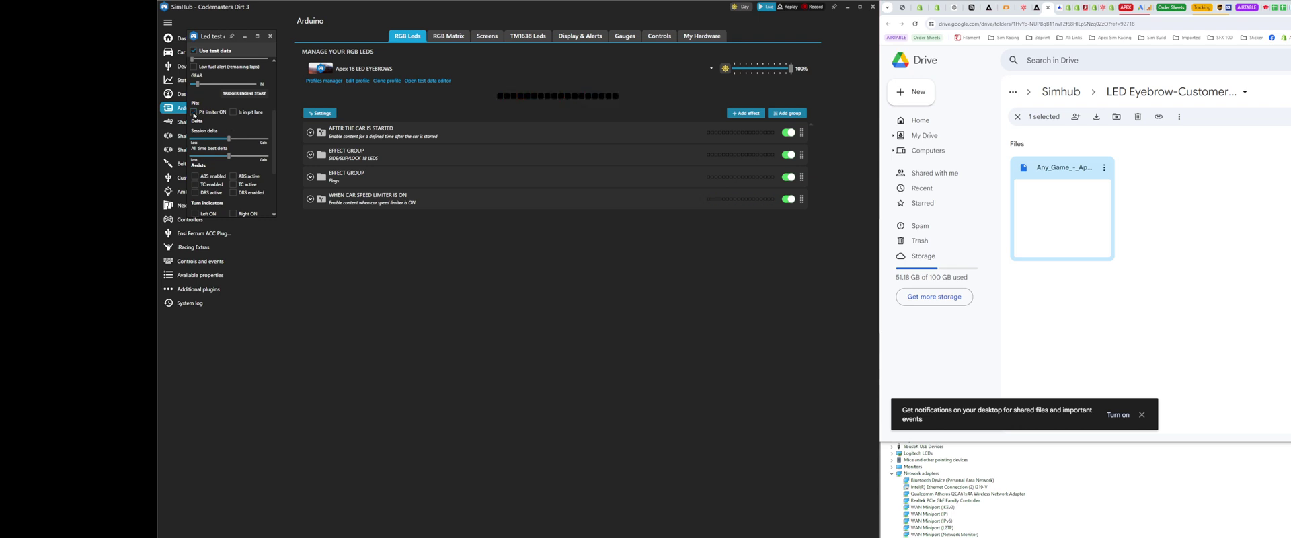
scroll(224, 111, "down", 1)
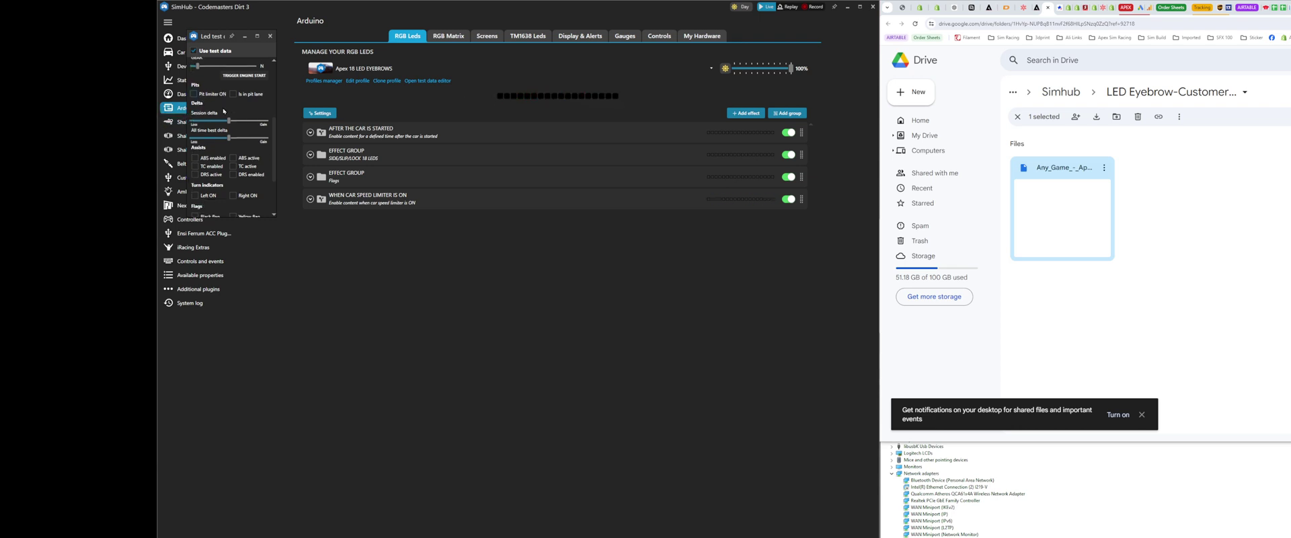
scroll(235, 118, "down", 2)
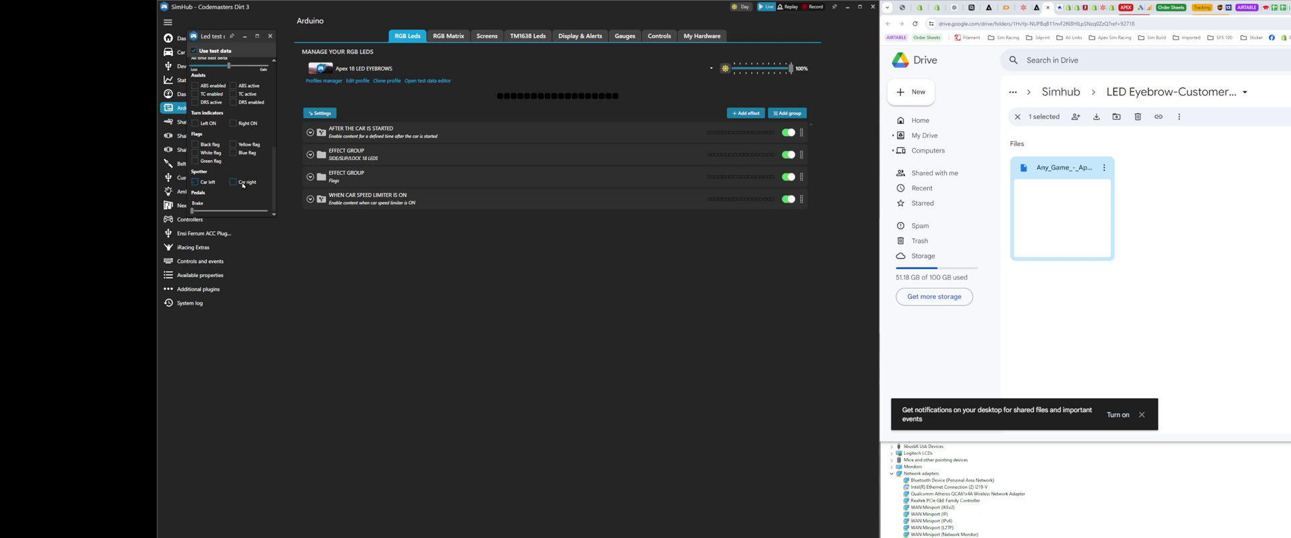
- Enable Car left and Car right to light the eyebrow LEDs red, then disable both
left_click(197, 183)
left_click(233, 182)
left_click(239, 182)
left_click(195, 185)
left_click(696, 37)
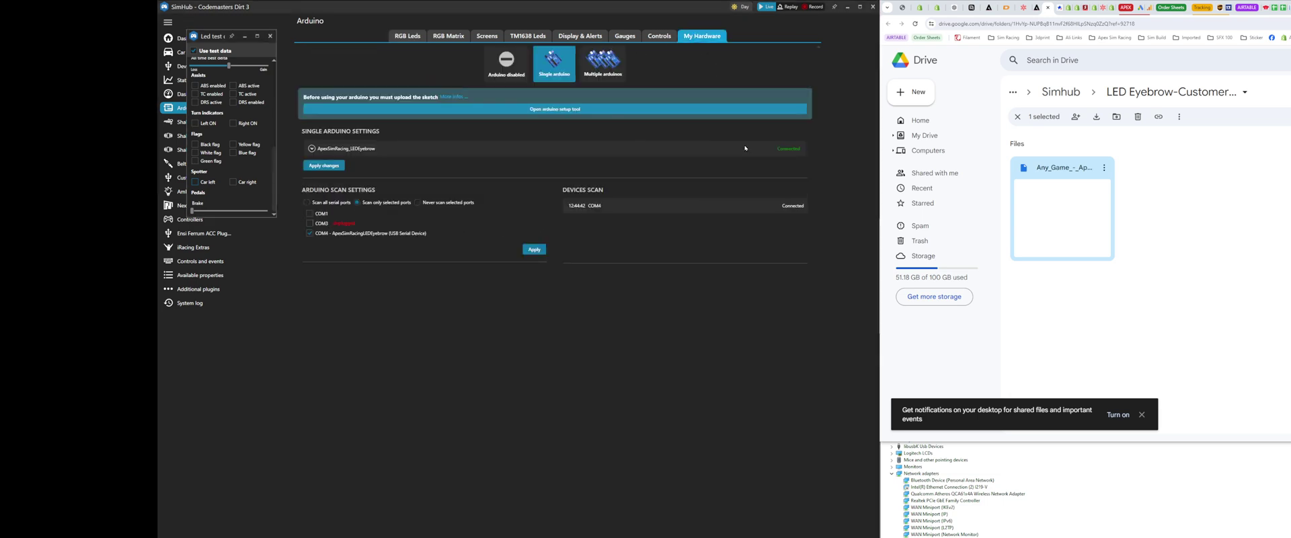
left_click(407, 36)
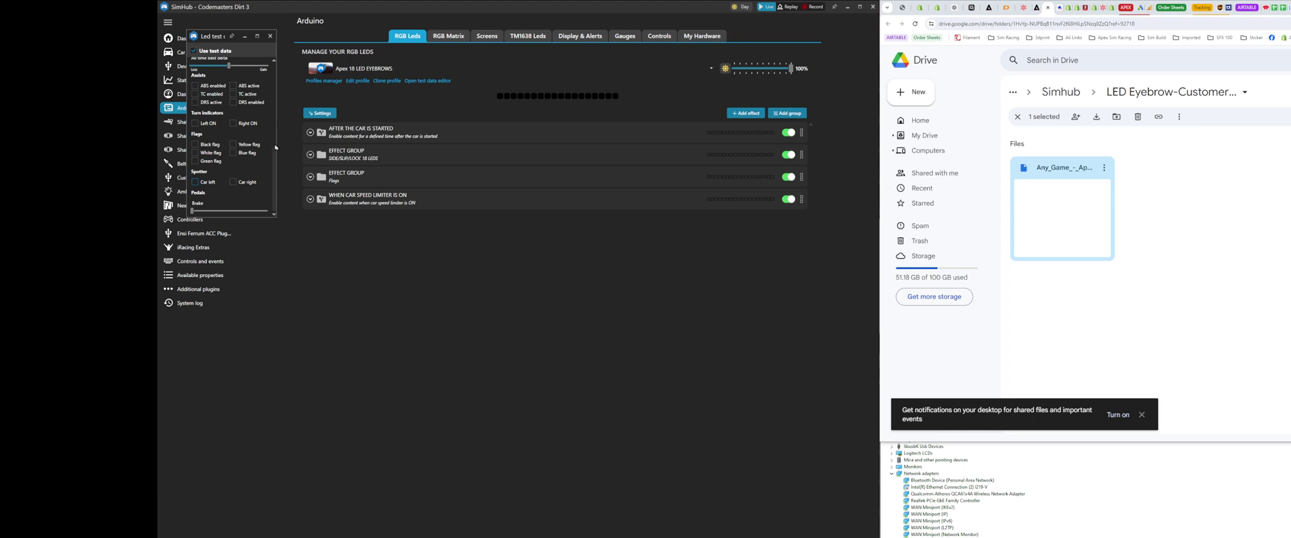
left_click(310, 133)
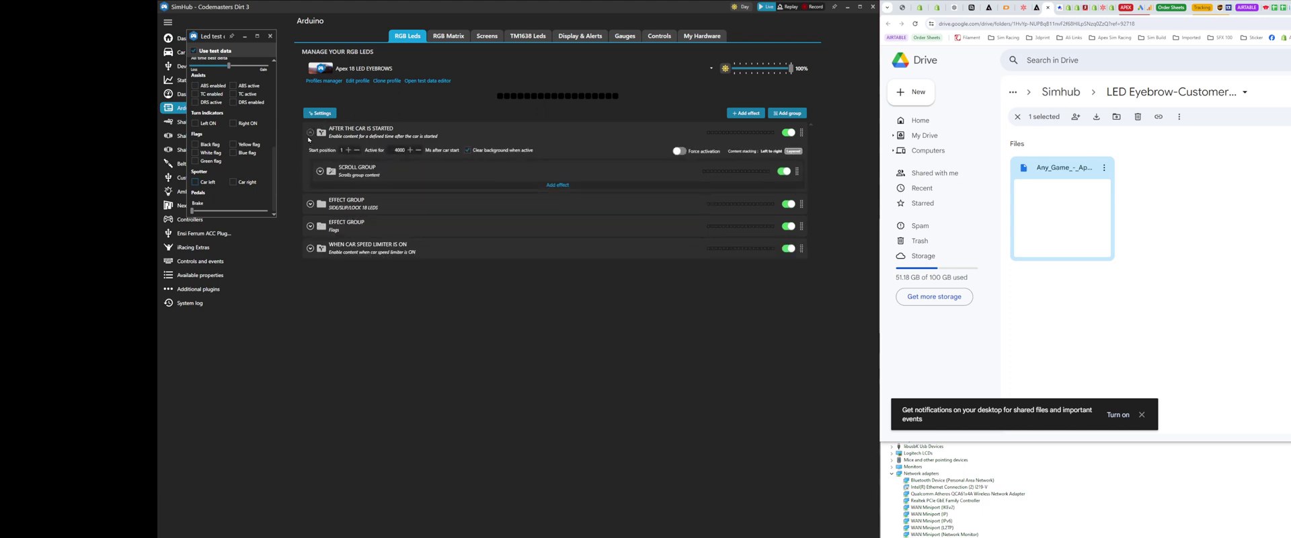
left_click(310, 133)
left_click(310, 156)
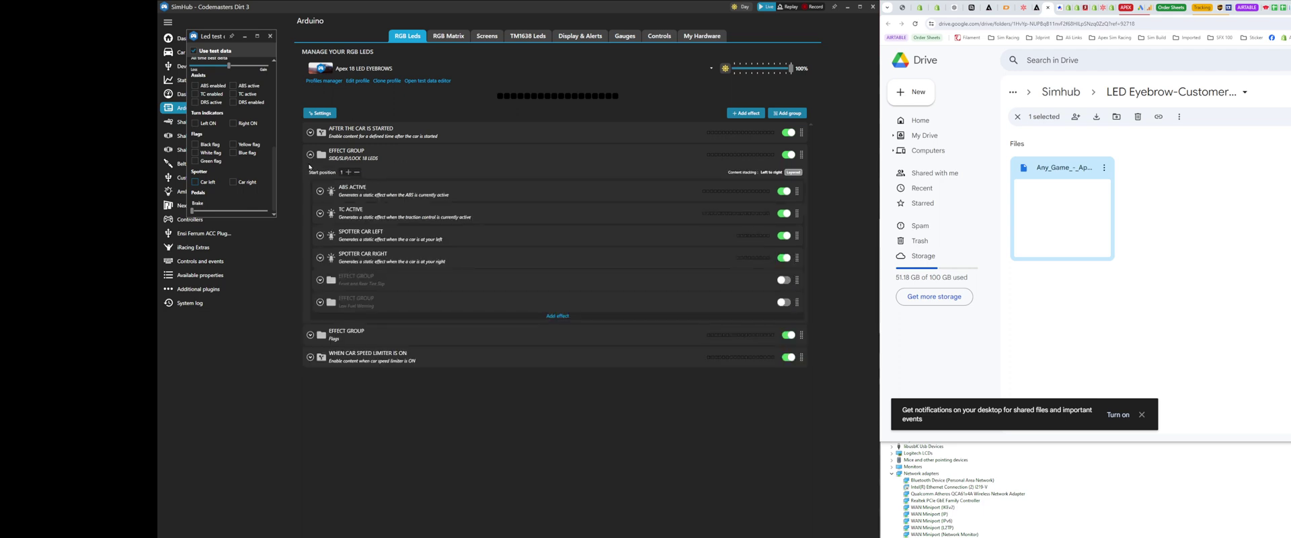
left_click(310, 155)
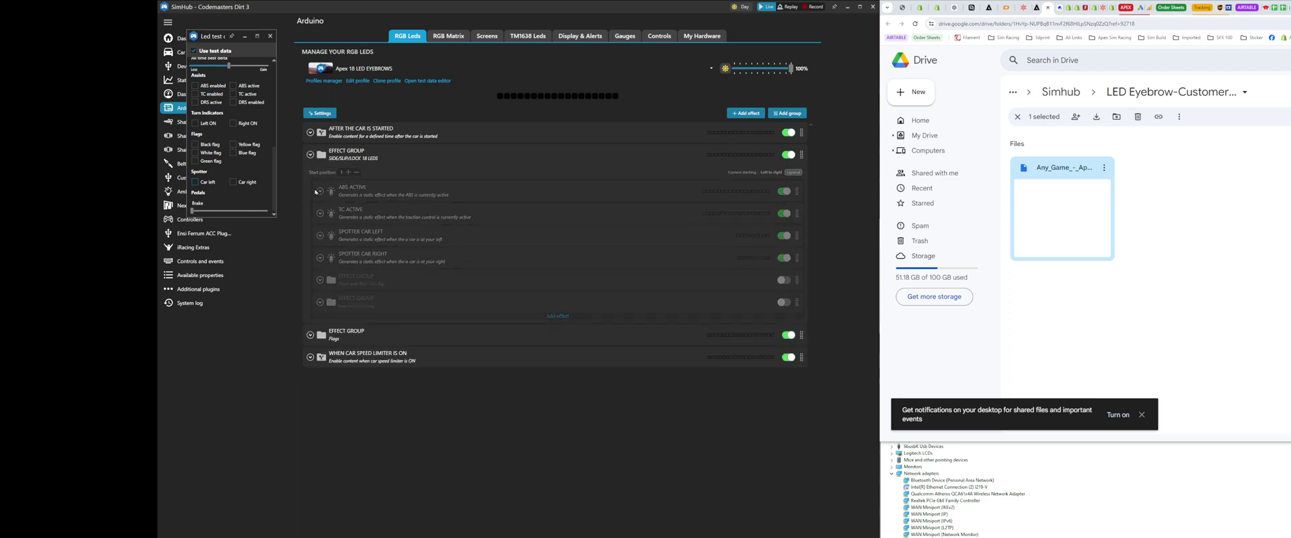